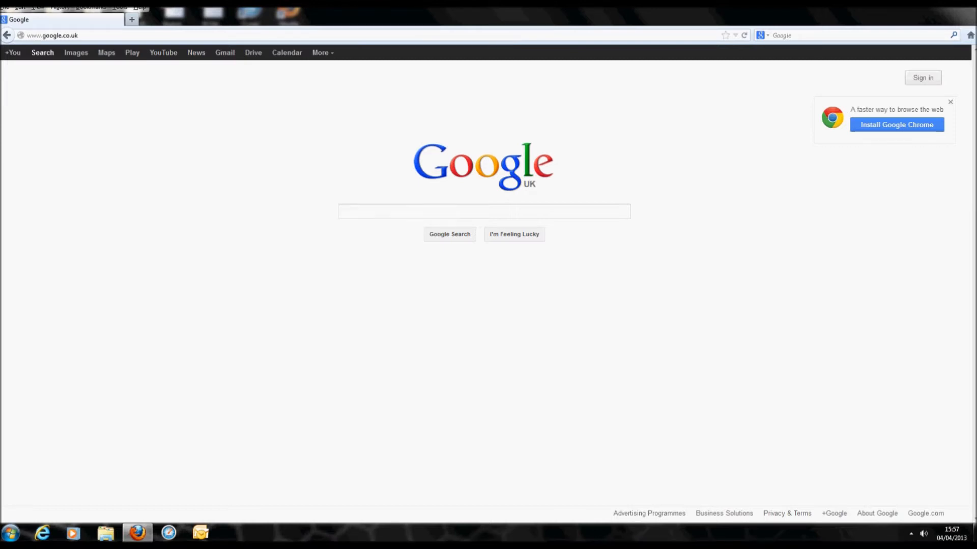
Show the hidden system tray icons in the notification area.
click(911, 534)
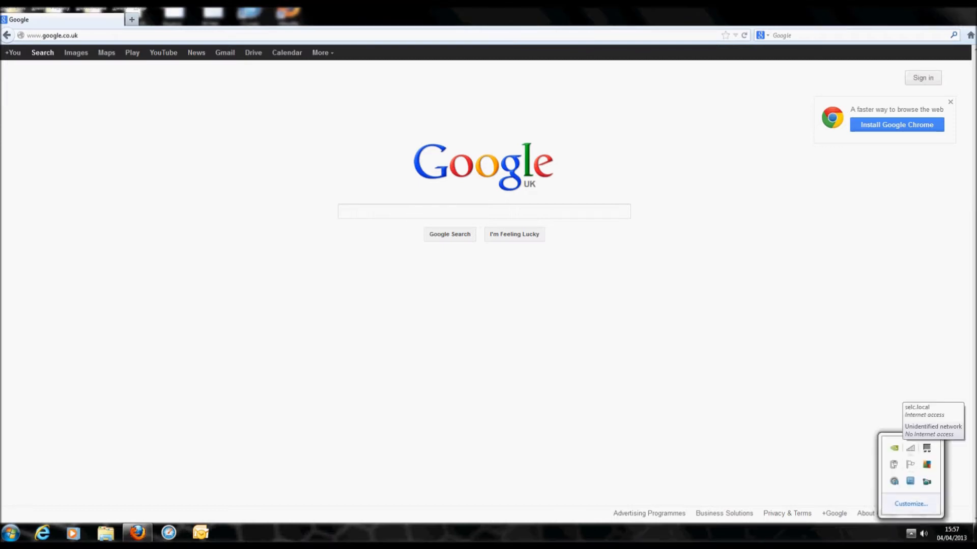
Open Internet Protocol Version 4 (TCP/IPv4) properties for Local Area Connection in Network and Sharing Center.
click(910, 449)
click(902, 422)
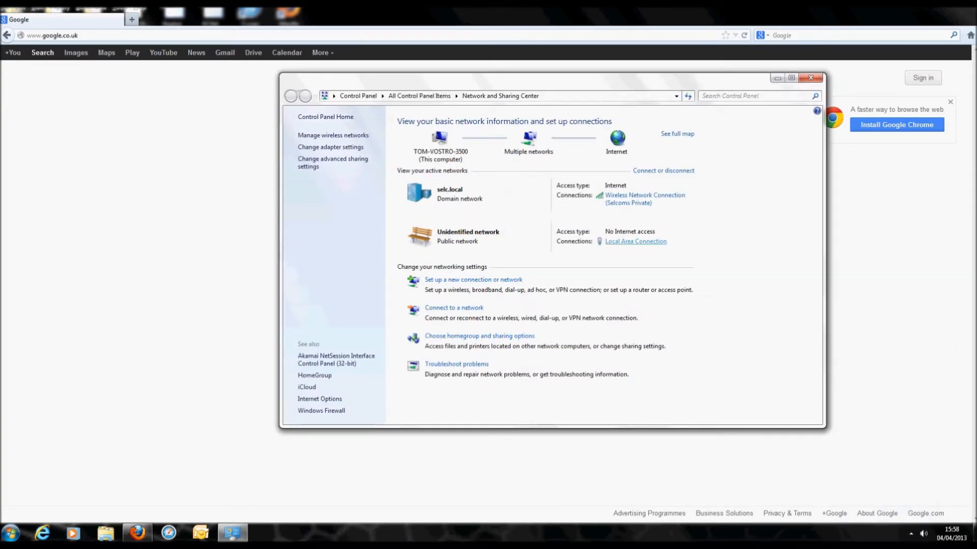
click(635, 241)
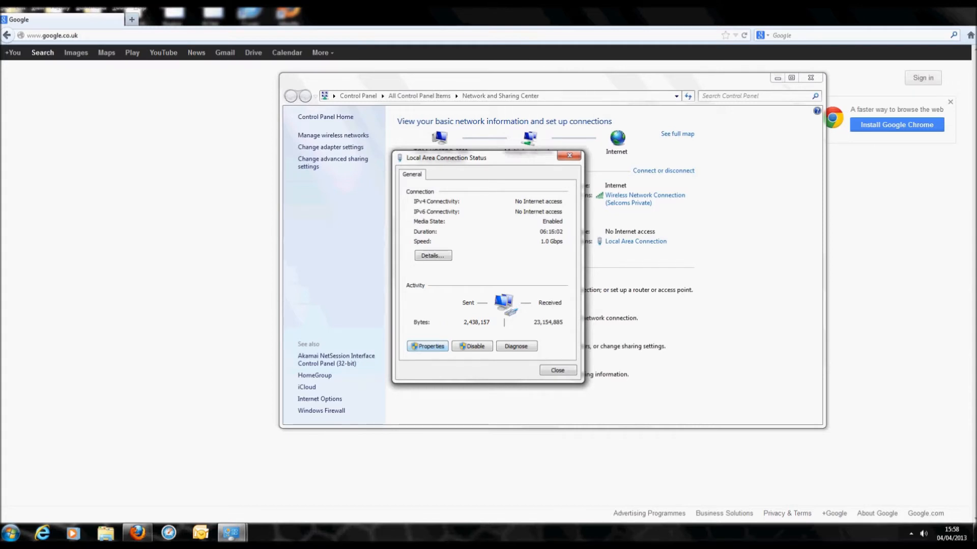
click(427, 346)
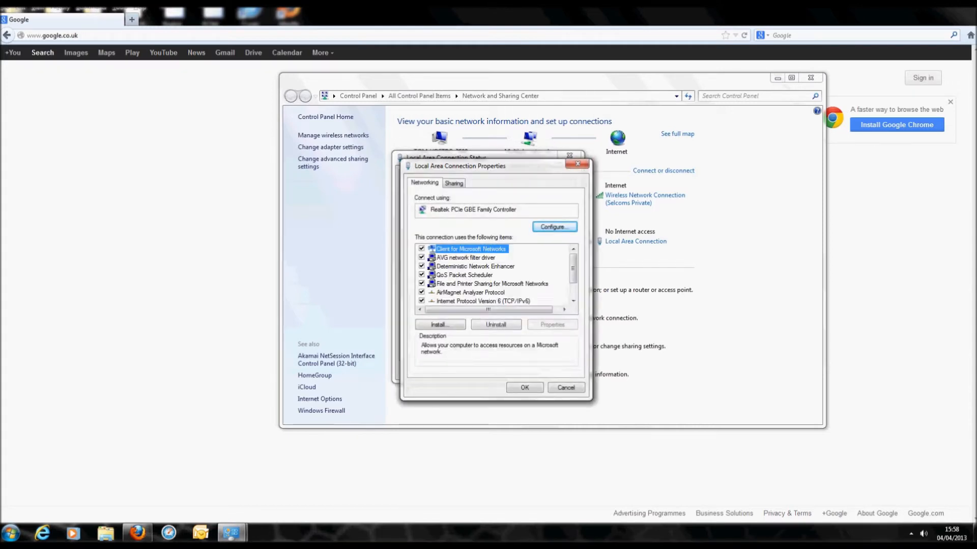
scroll(494, 275, down, 1)
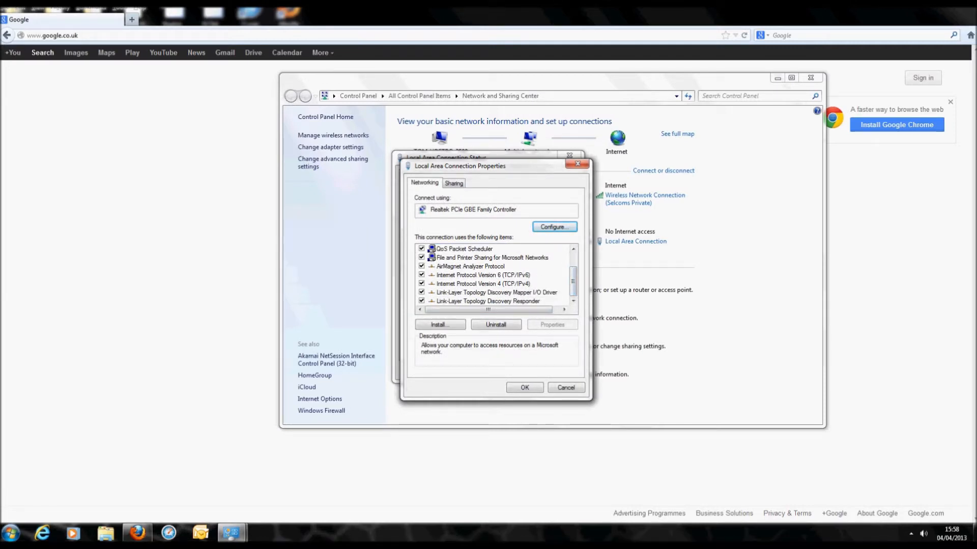
click(483, 284)
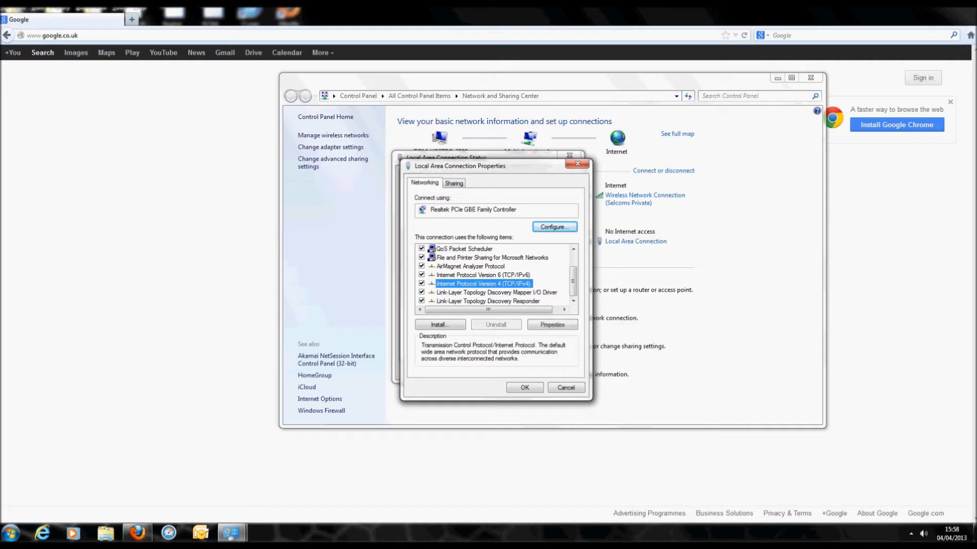
click(552, 324)
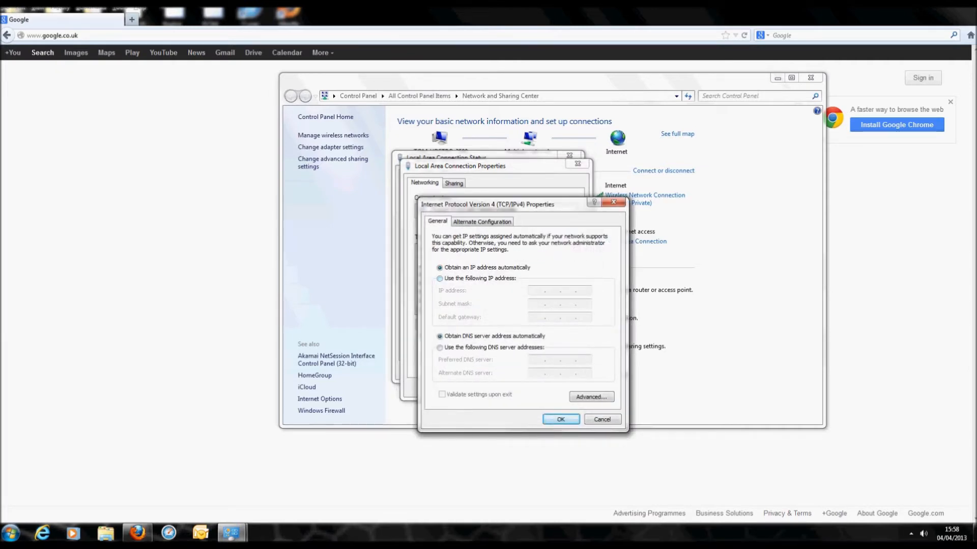
Assign static IP 192.168.0.5 with subnet mask 255.255.255.0, confirm it and close properties.
click(440, 279)
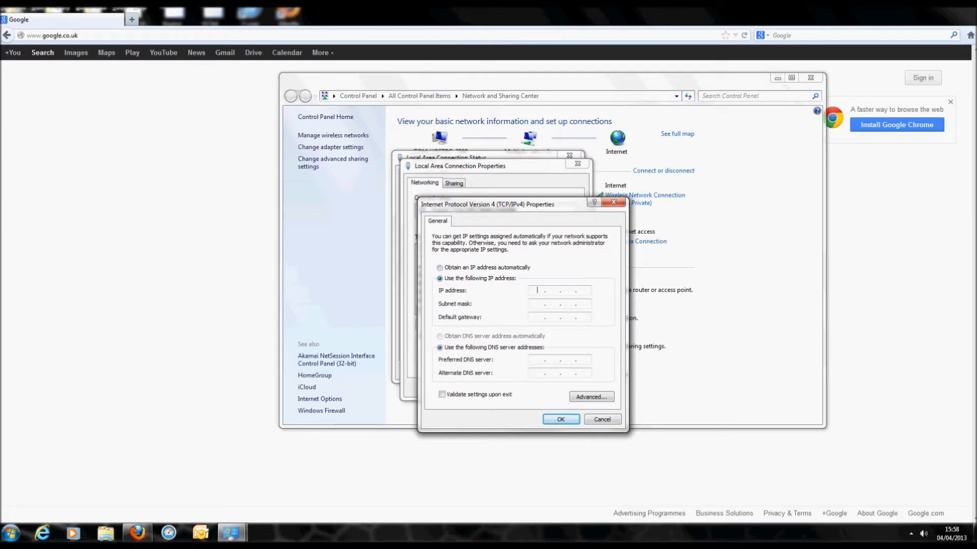
text(192 . )
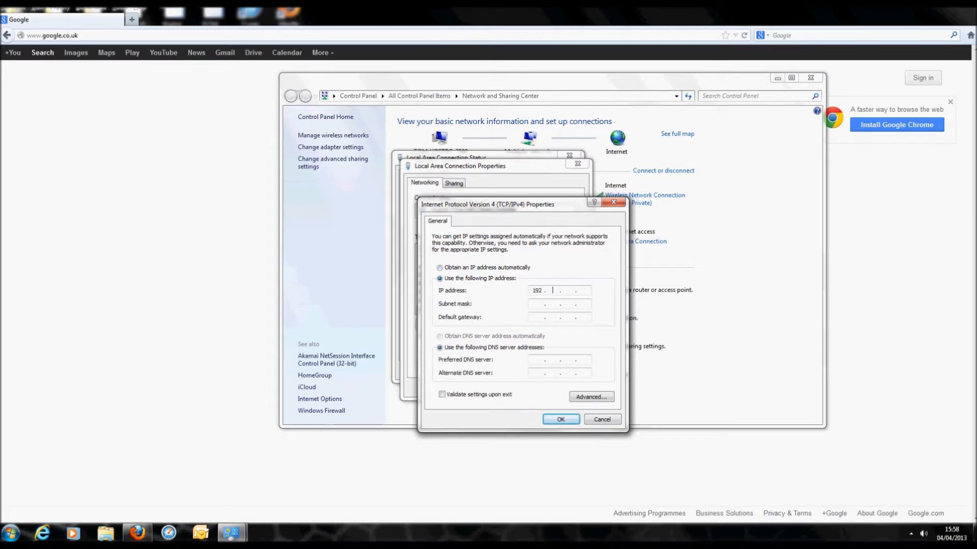
text(168 . 0)
text(5)
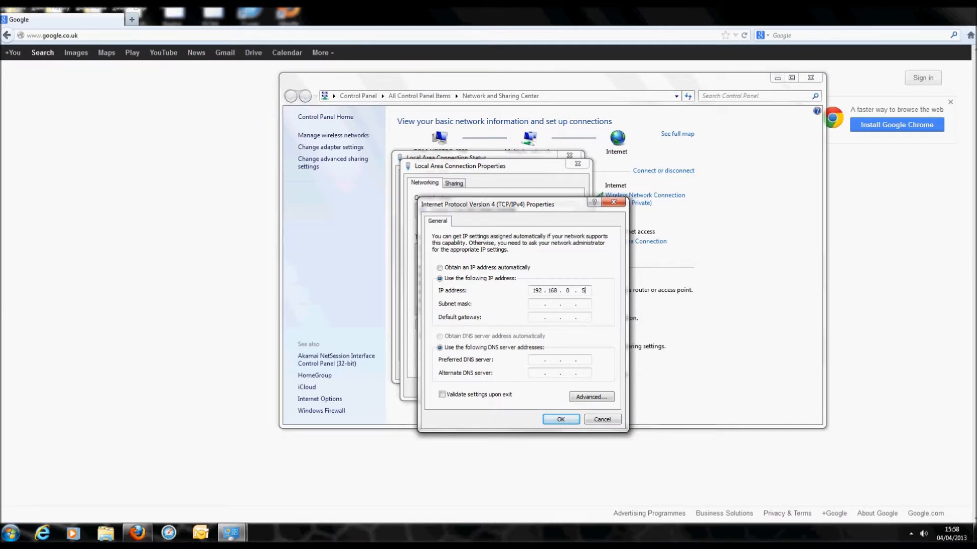
key(Tab)
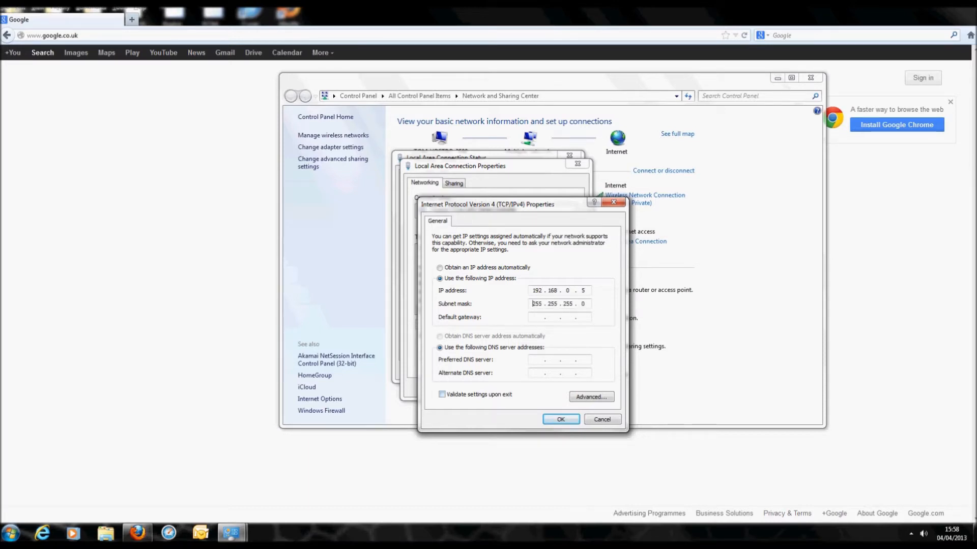
click(561, 419)
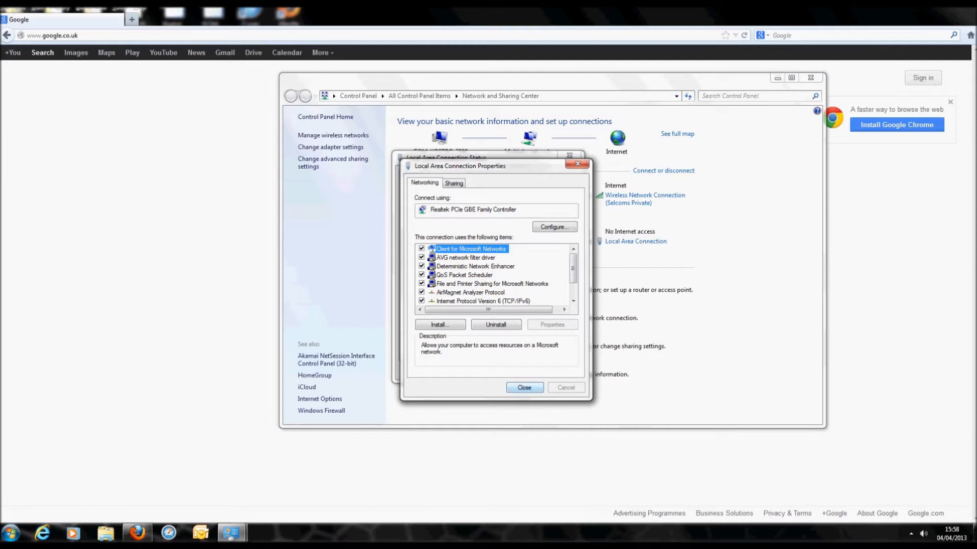
click(524, 388)
Close the network windows and browse Firefox to 192.168.0.2 to load the ZoneDirector wizard.
click(558, 371)
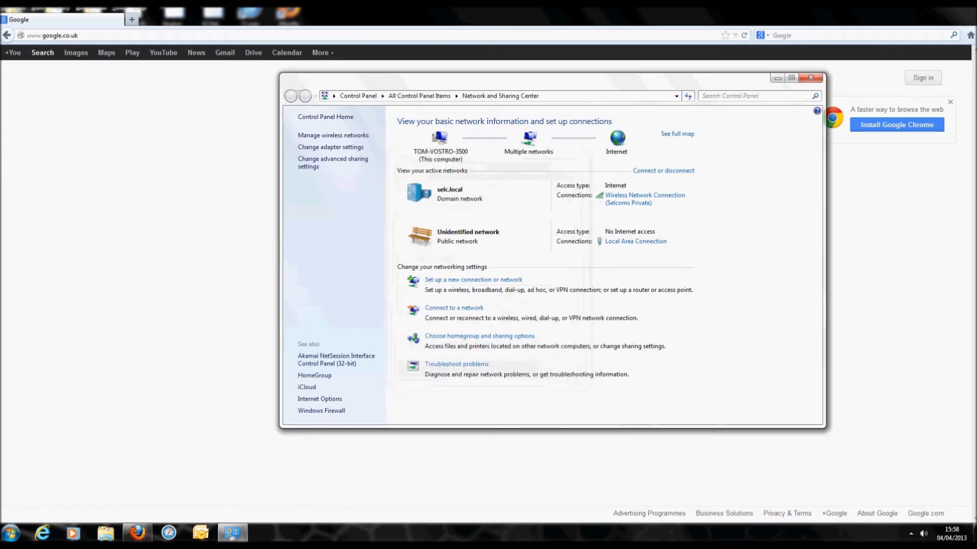
click(811, 77)
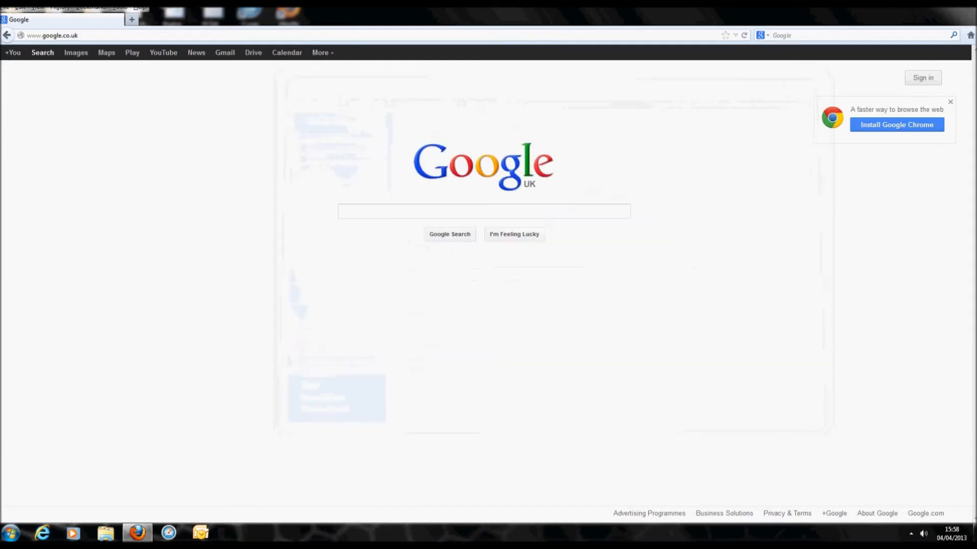
click(158, 35)
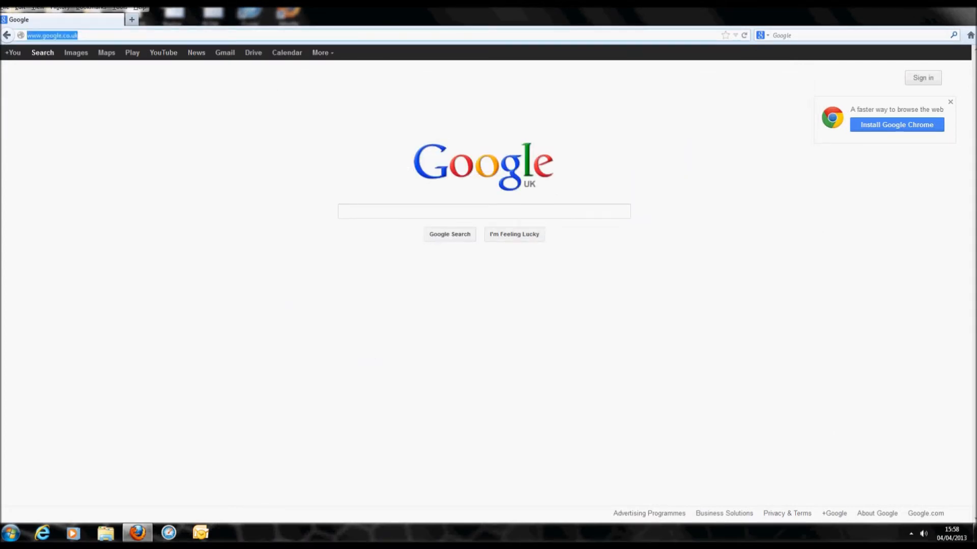
text(192.168)
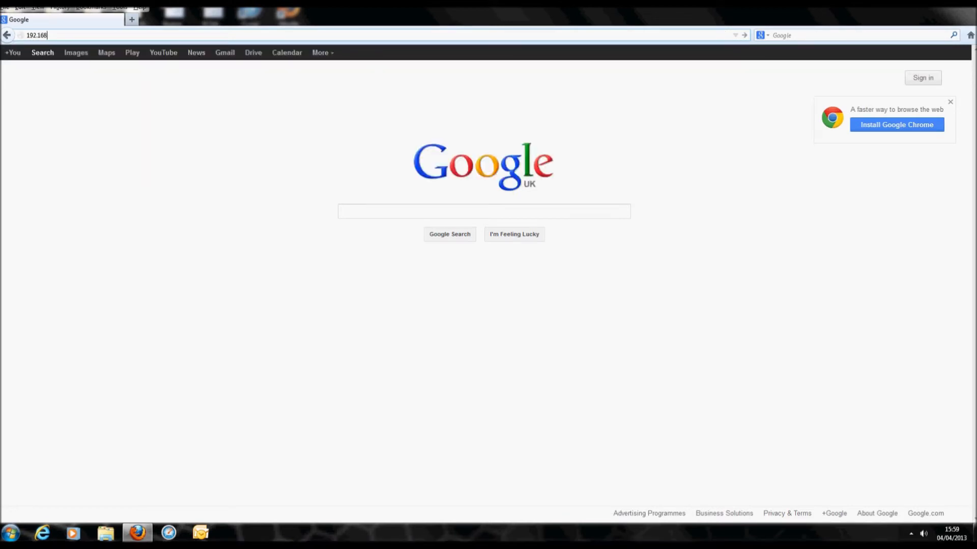
text(.0.2)
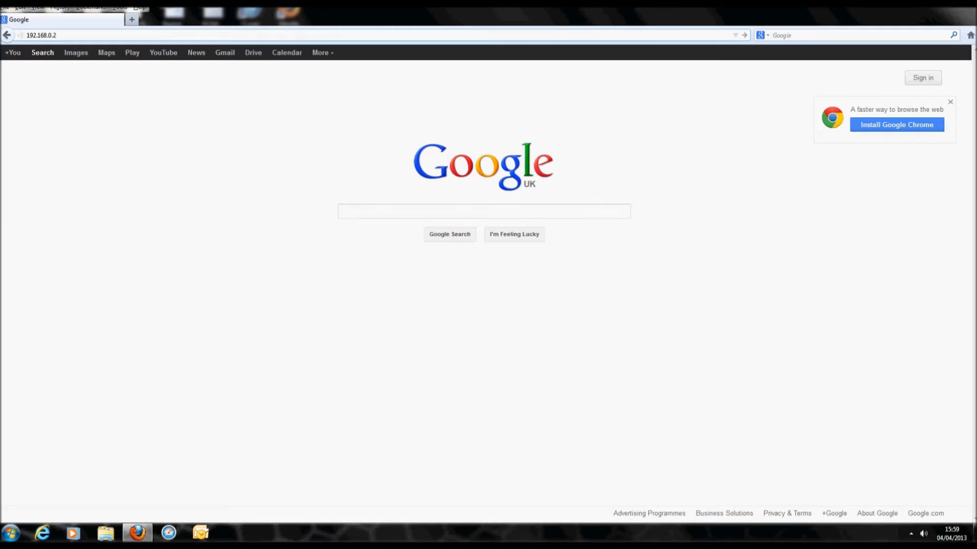
key(Return)
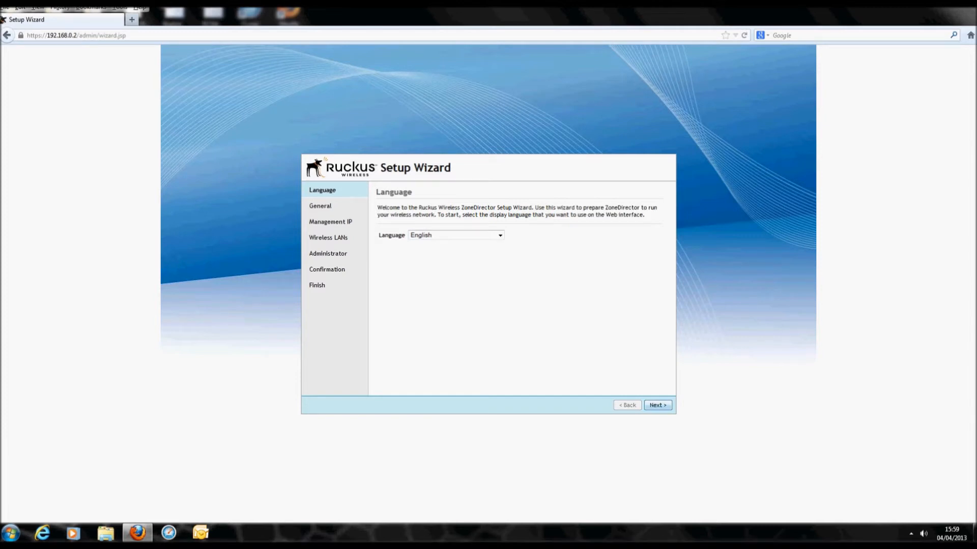
Accept English, keep system name ruckus and choose United kingdom as the country code.
key(Return)
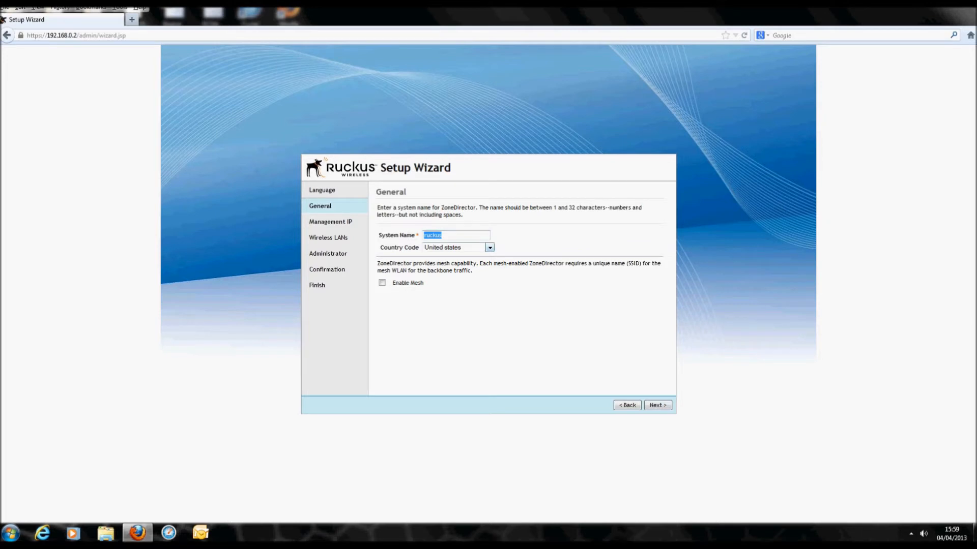
click(489, 247)
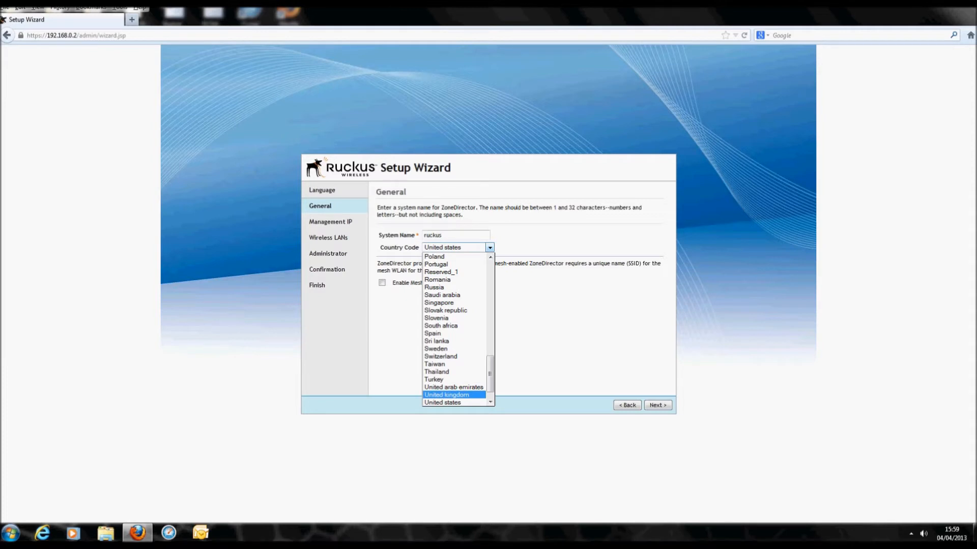
key(Return)
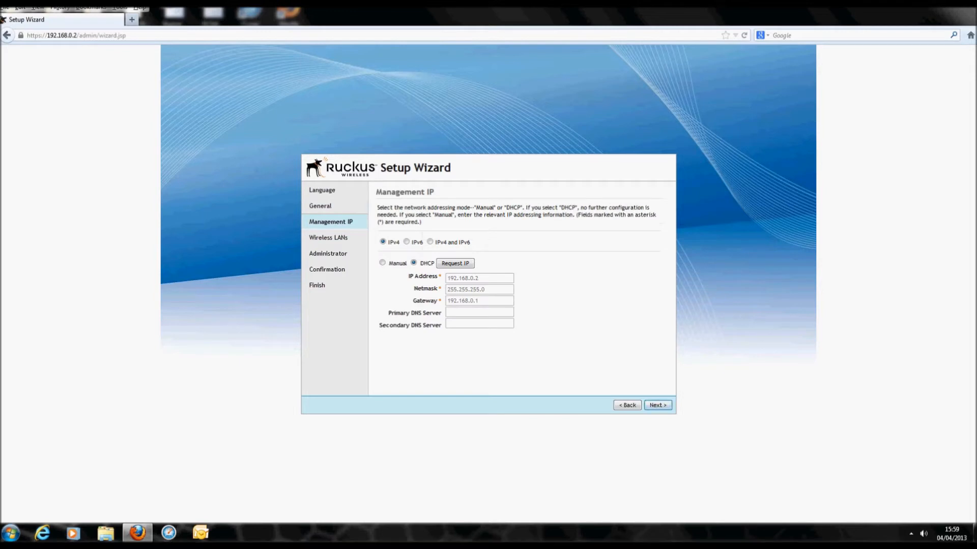
Use manual management IP 192.168.0.2 and skip creating the first wireless LAN.
click(382, 263)
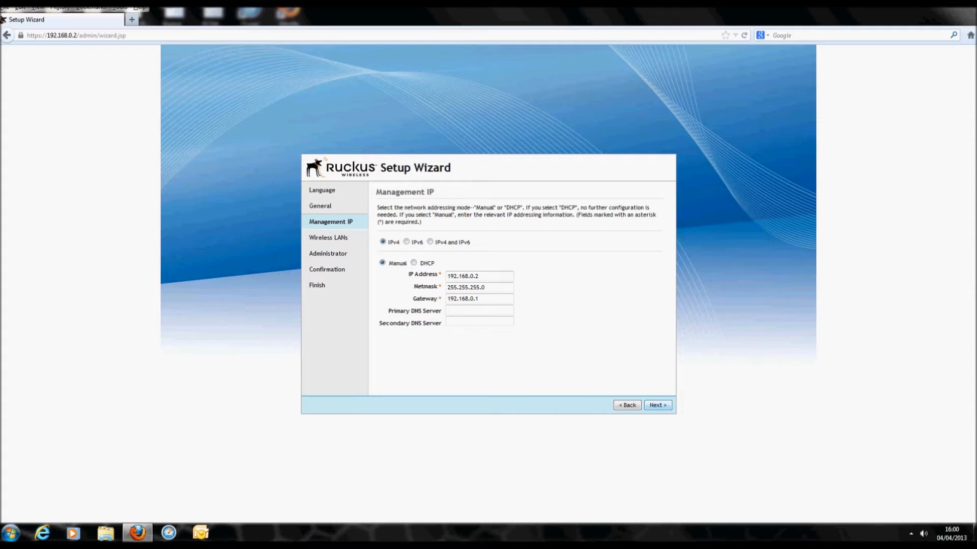
key(Return)
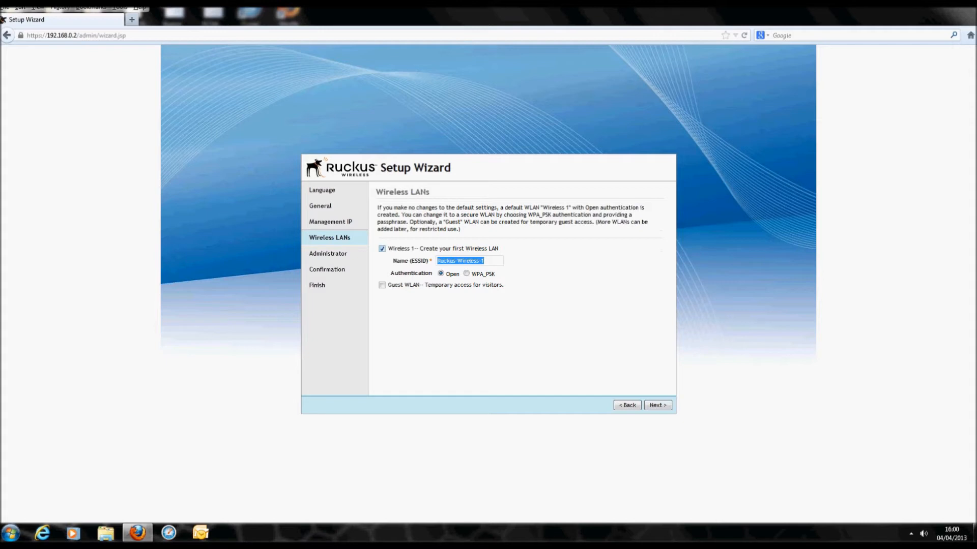
click(382, 249)
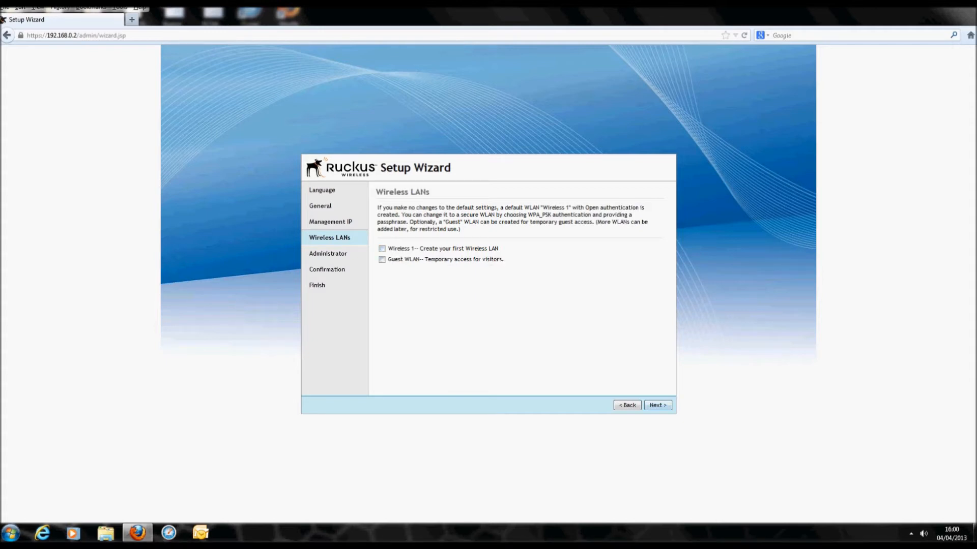
click(657, 405)
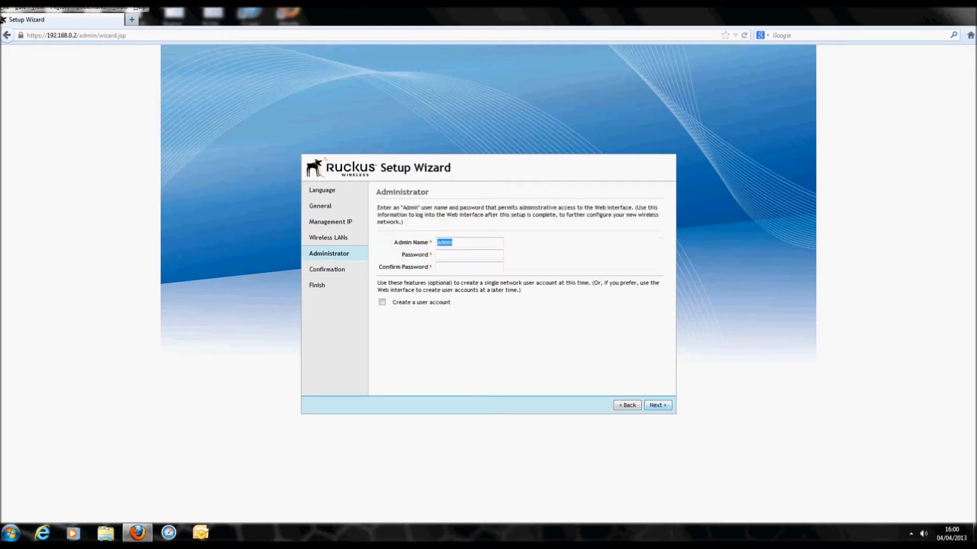
Enter the administrator password twice and finish the setup wizard.
key(Tab)
text(adminadmin)
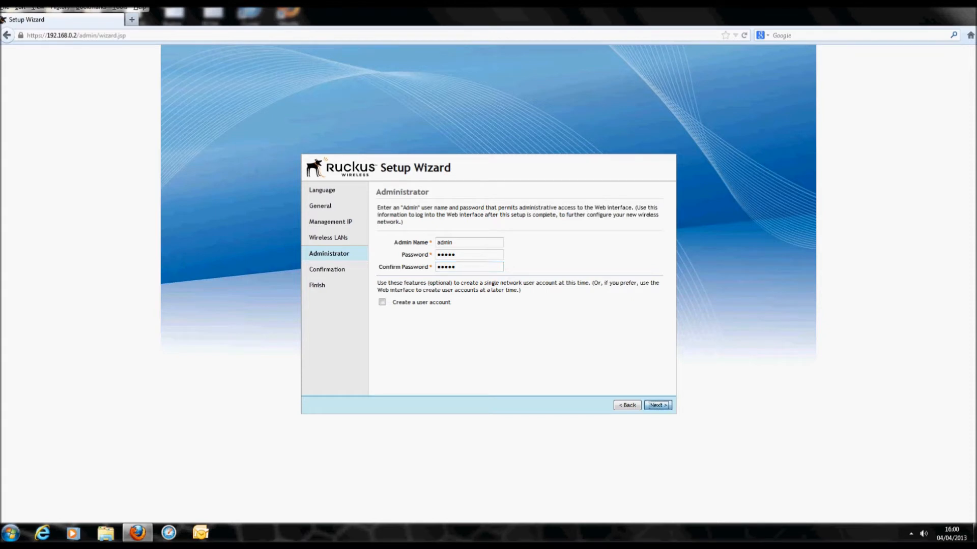
click(658, 405)
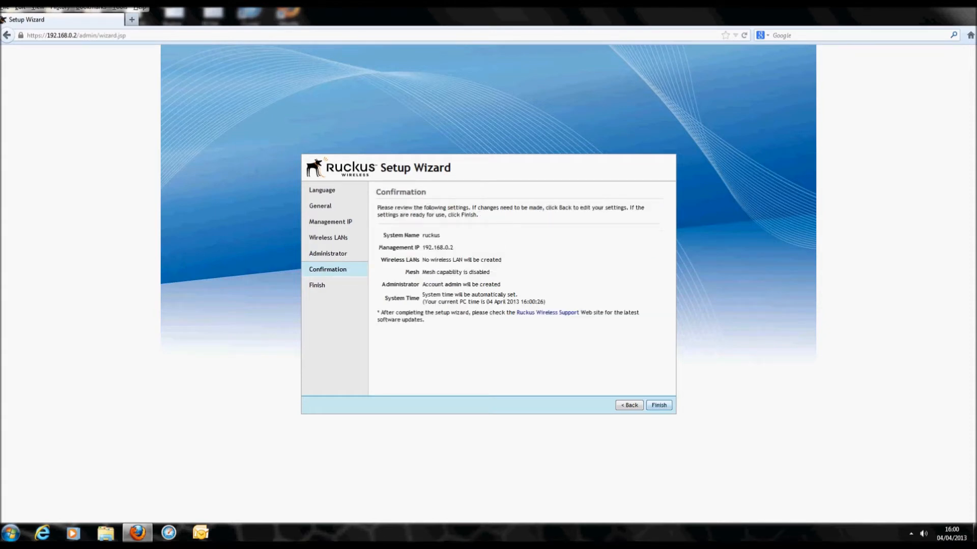
click(659, 405)
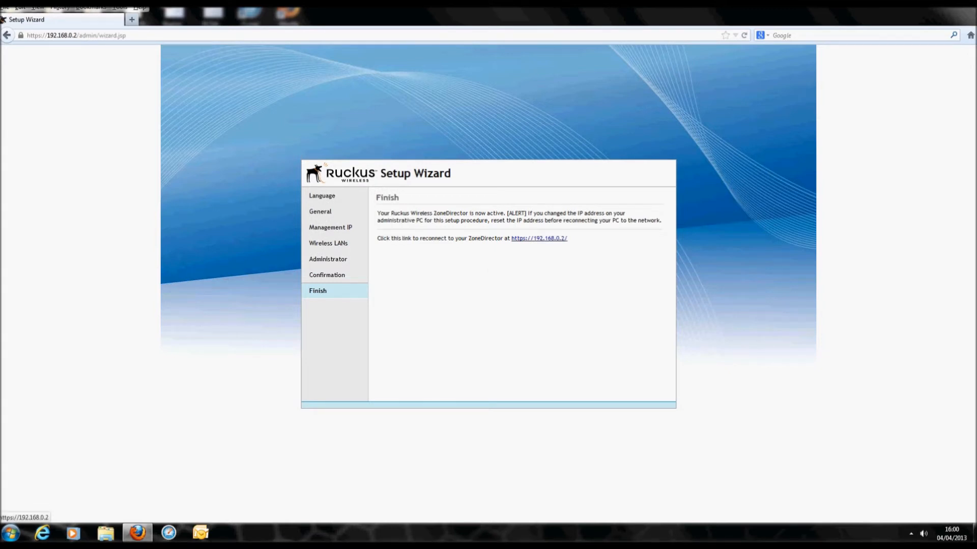
click(539, 238)
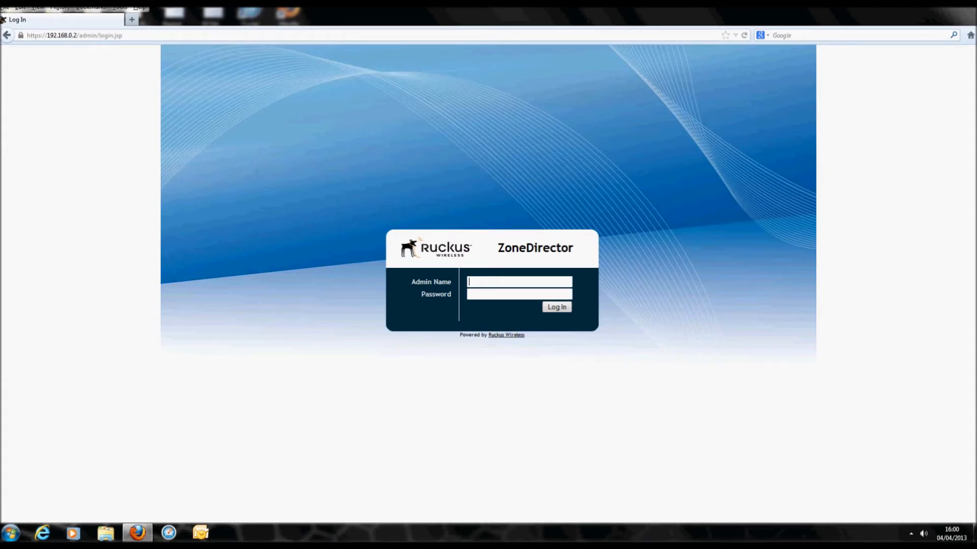
text(admin)
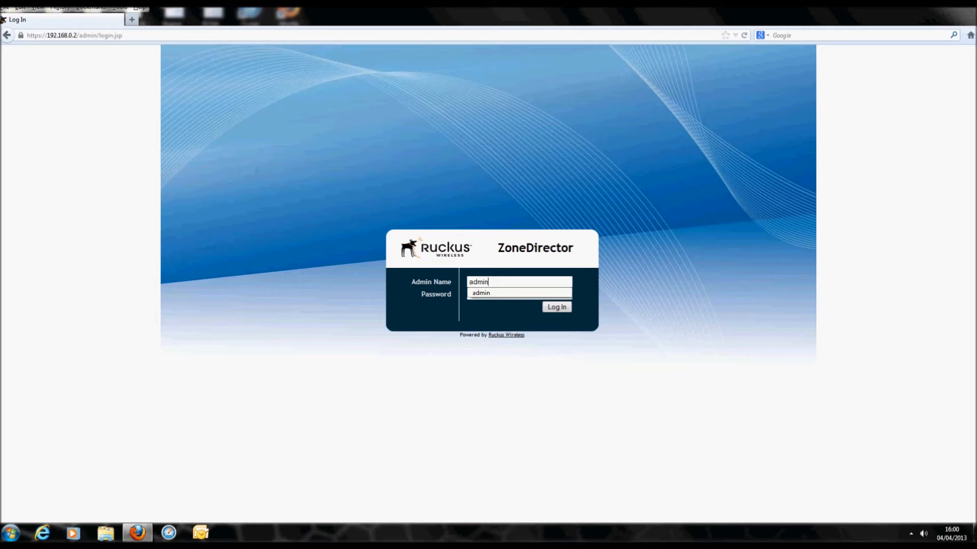
key(Tab)
text(admin)
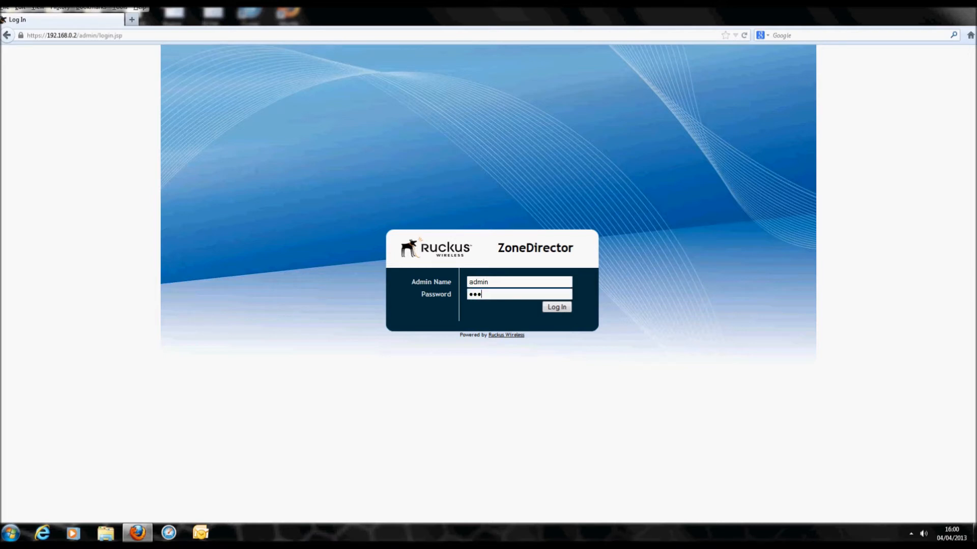
key(Return)
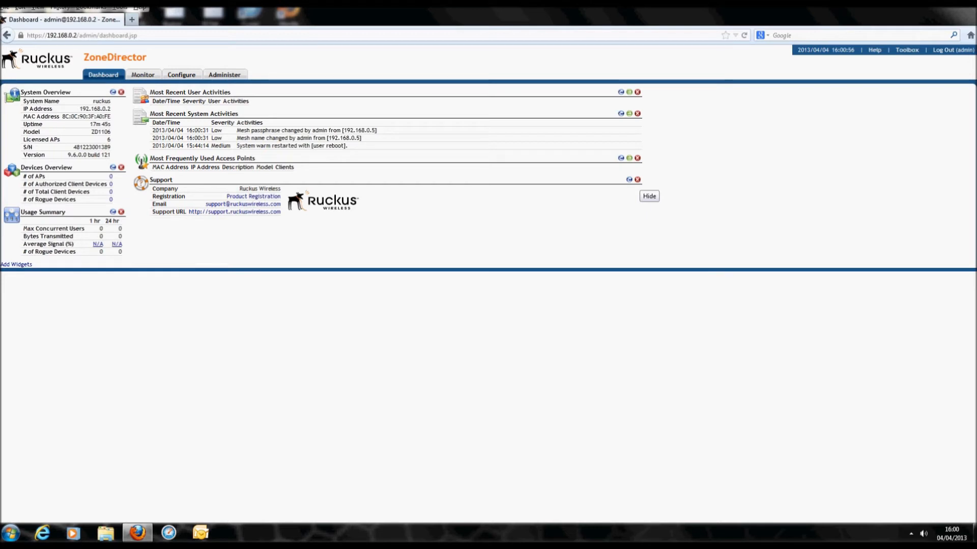
Remove the Support, Most Frequently Used Access Points, System Activities and User Activities widgets.
click(638, 180)
click(637, 158)
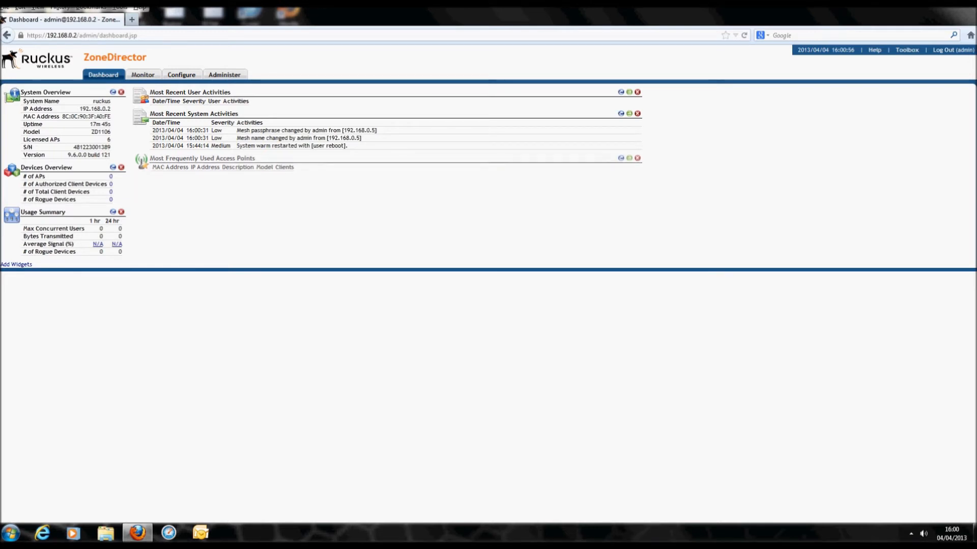
click(638, 113)
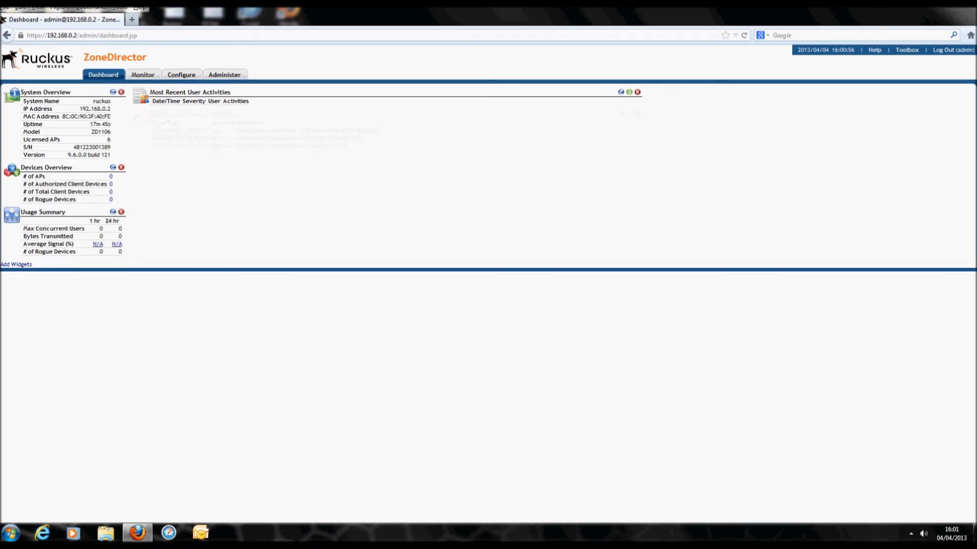
click(637, 92)
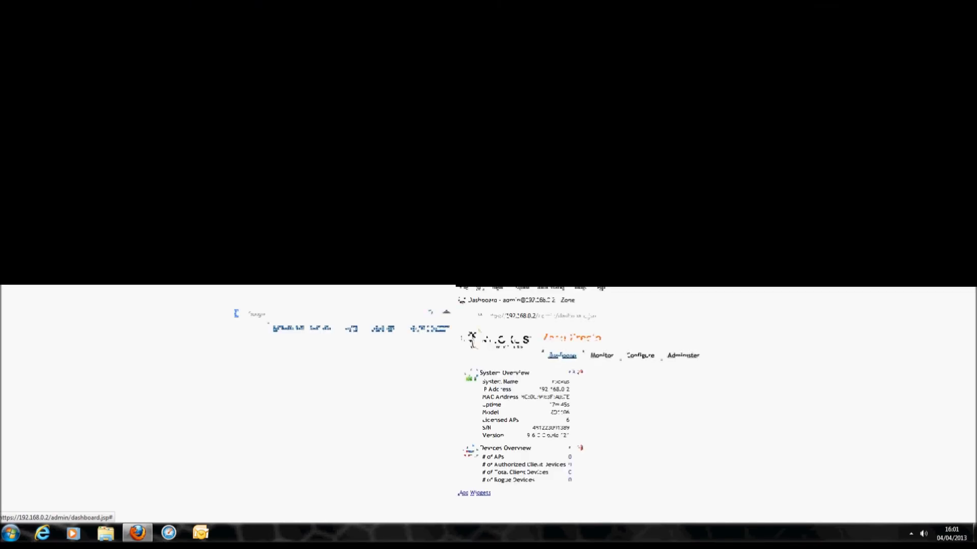
Add Currently Managed APs, Currently Active WLANs and Client Device Type widgets to the dashboard.
click(16, 212)
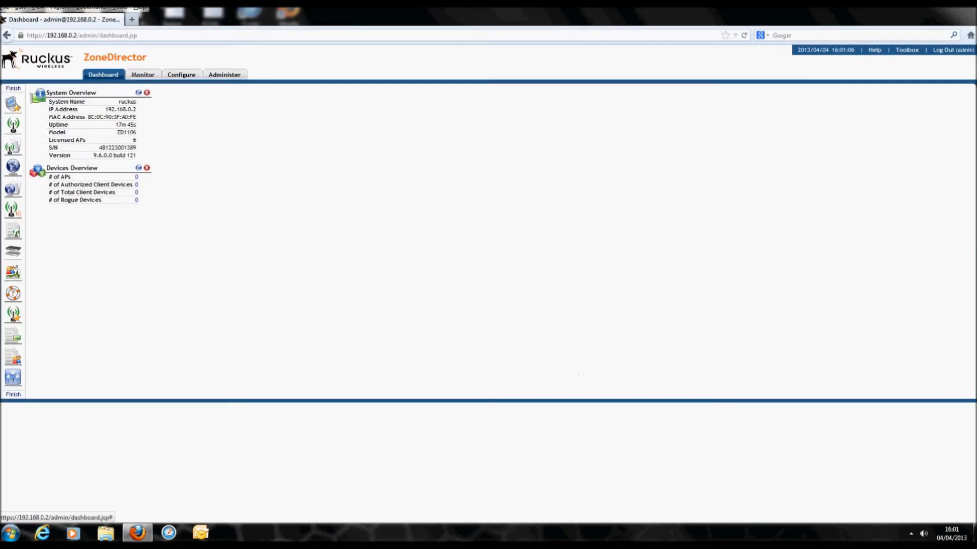
drag(13, 125, 51, 103)
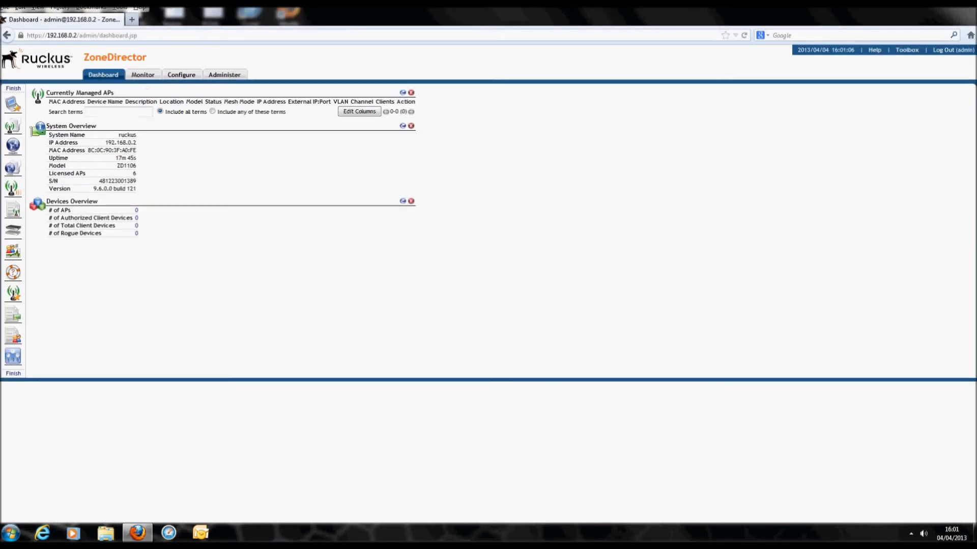
drag(13, 147, 64, 128)
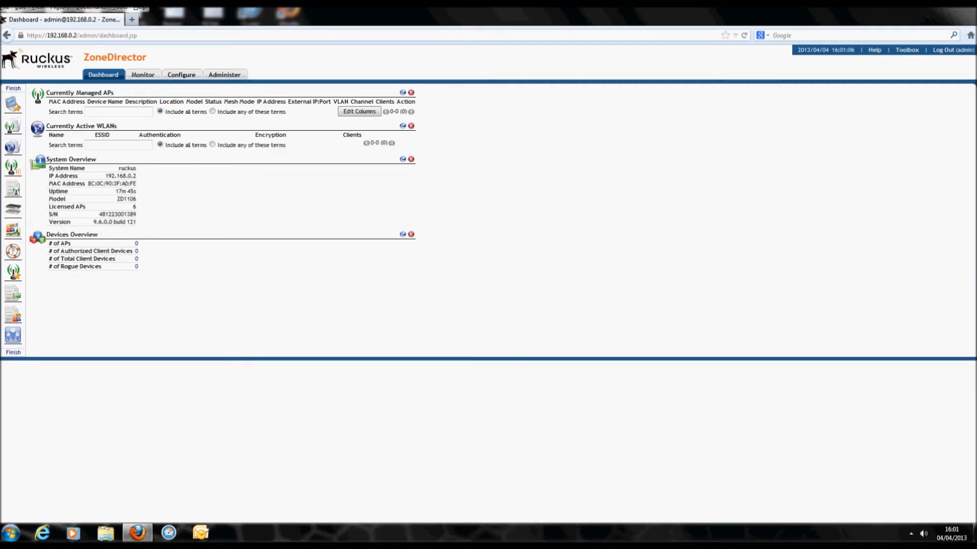
drag(13, 230, 74, 293)
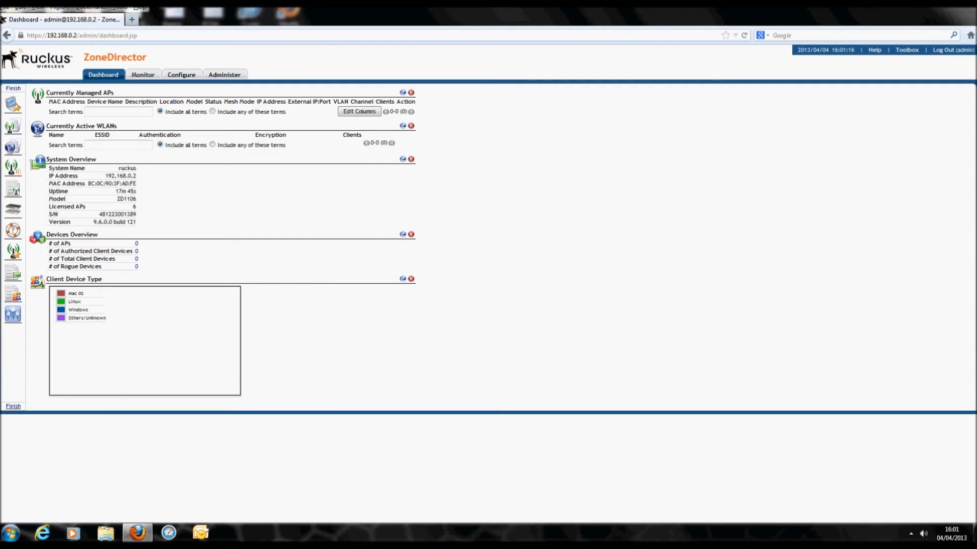
click(13, 405)
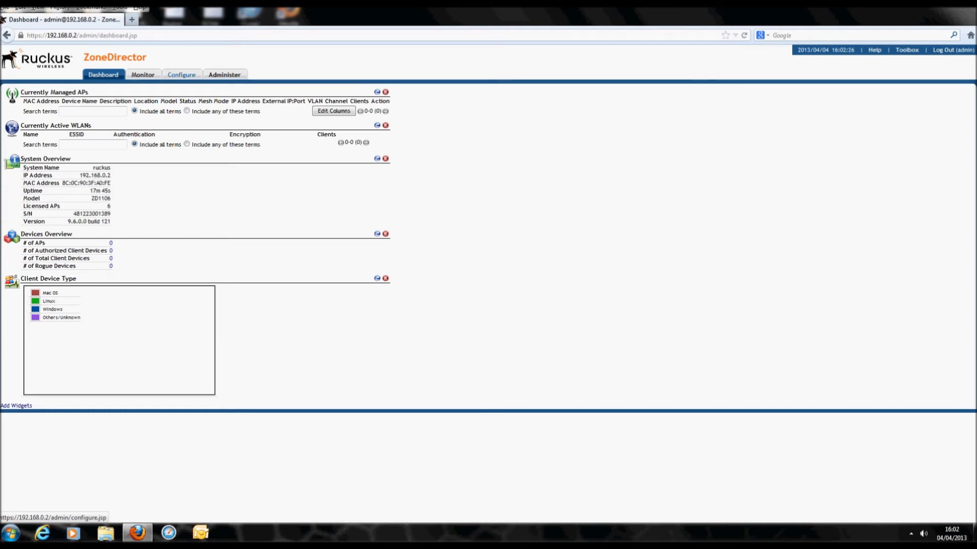
Enable the DHCP server under Configure > System, 200 addresses from 192.168.0.3, and apply.
click(181, 75)
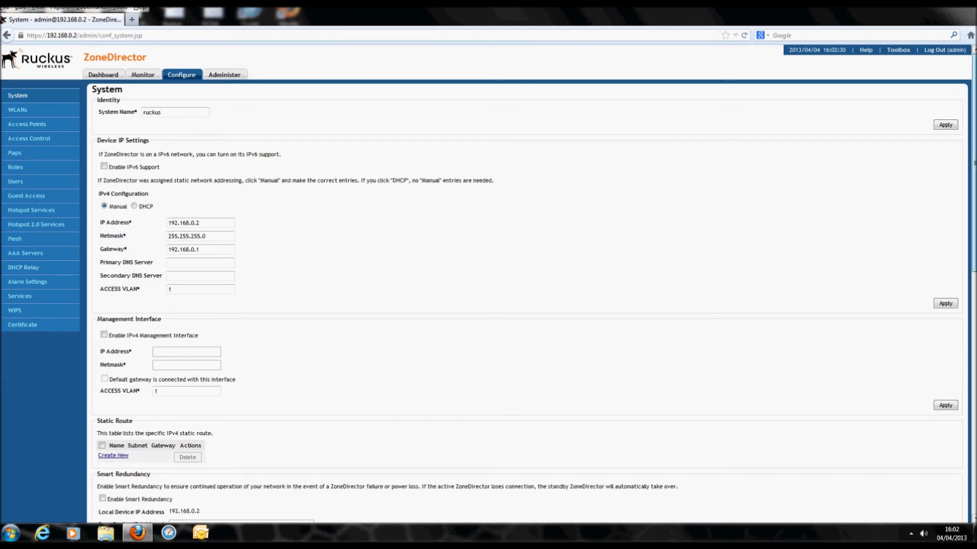
scroll(489, 292, down, 5)
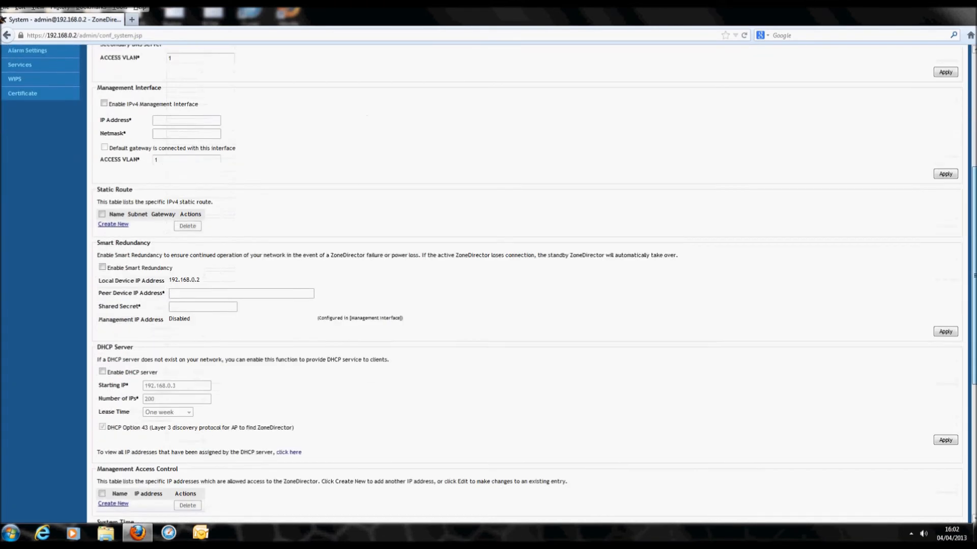
scroll(488, 292, down, 3)
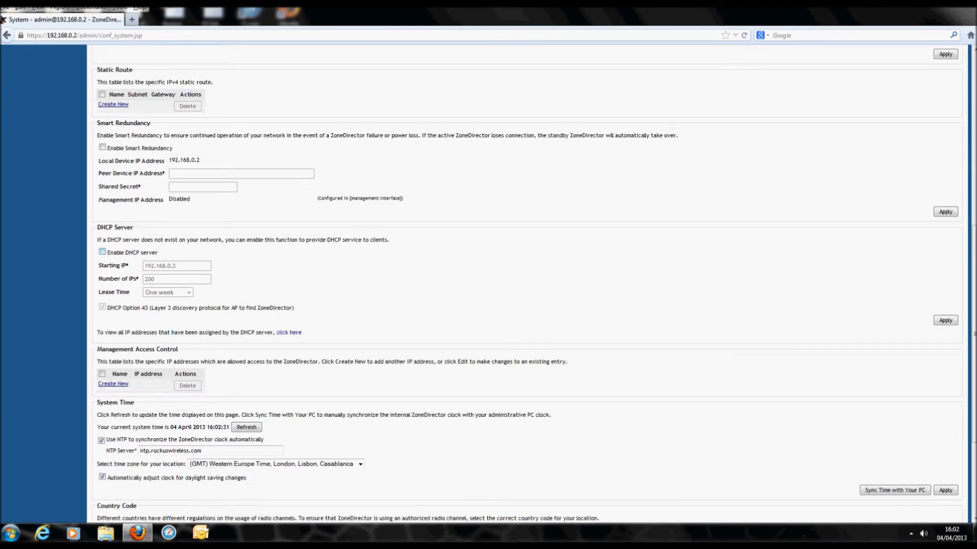
click(103, 253)
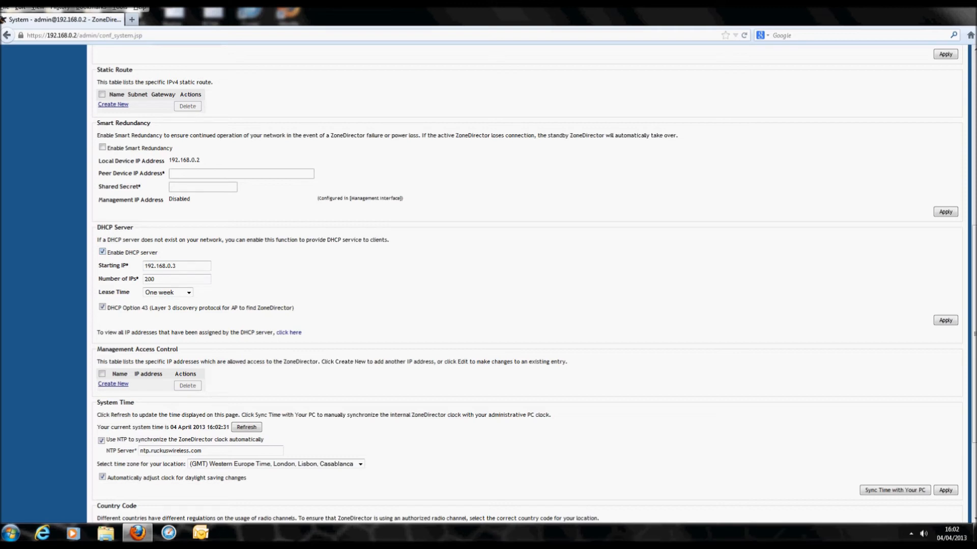
click(945, 320)
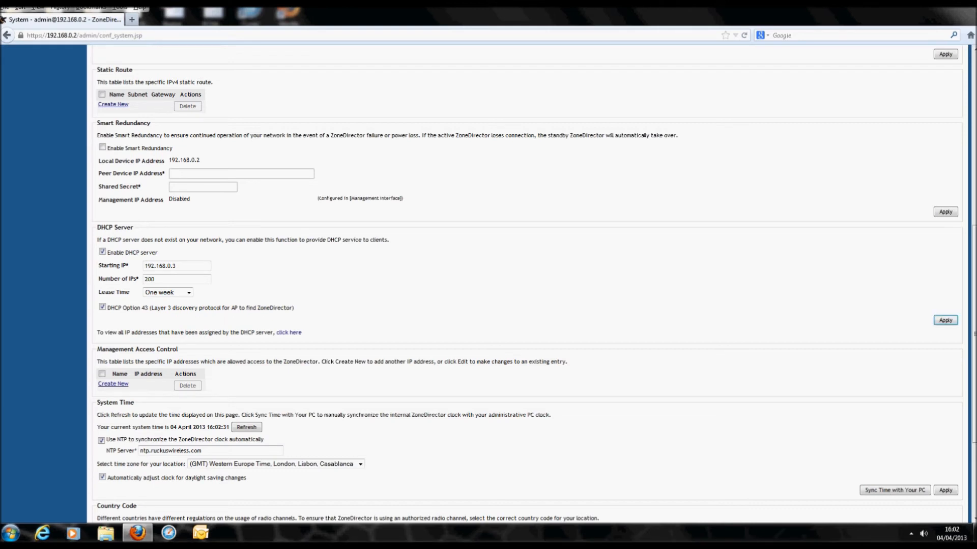
scroll(489, 284, up, 4)
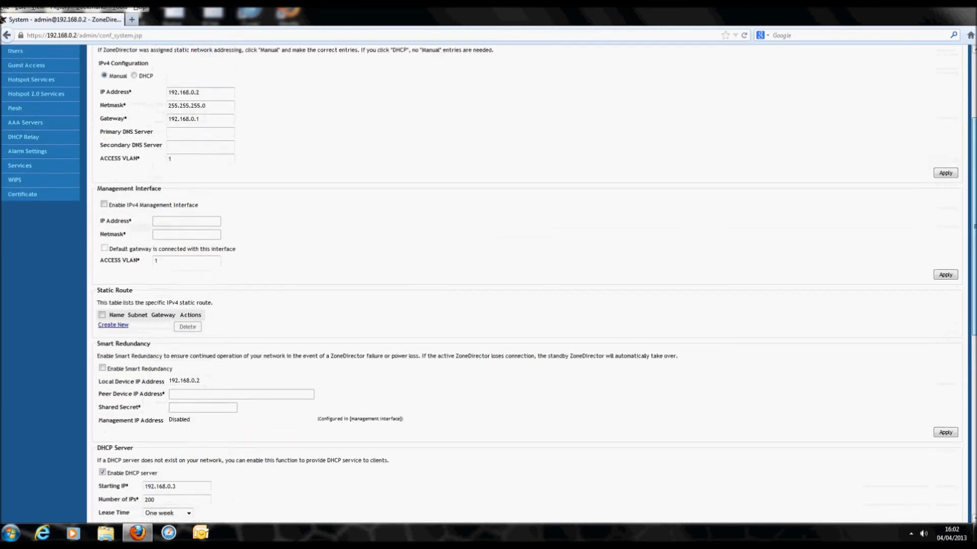
scroll(488, 284, up, 3)
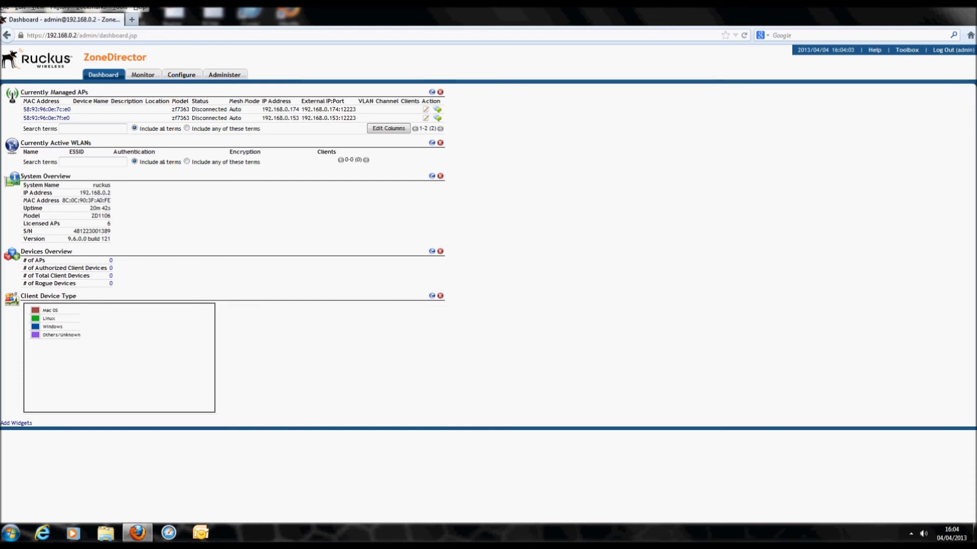
Reload the dashboard repeatedly to check the two managed RuckusAP access points.
key(F5)
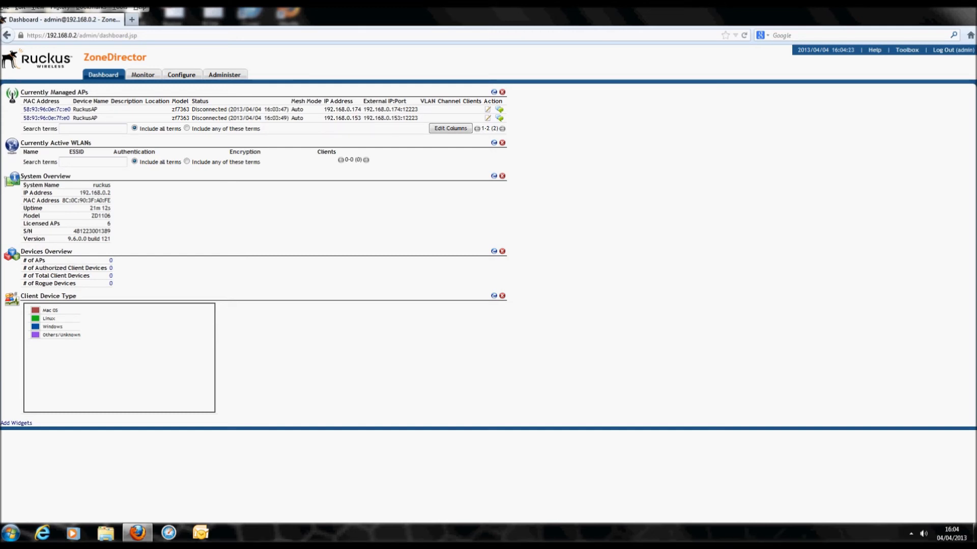
key(F5)
key(F5)
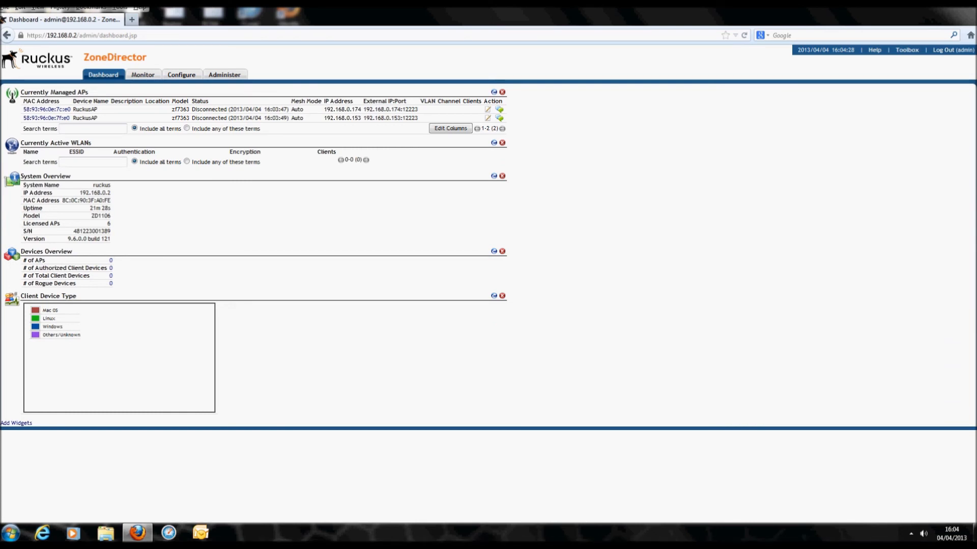
key(F5)
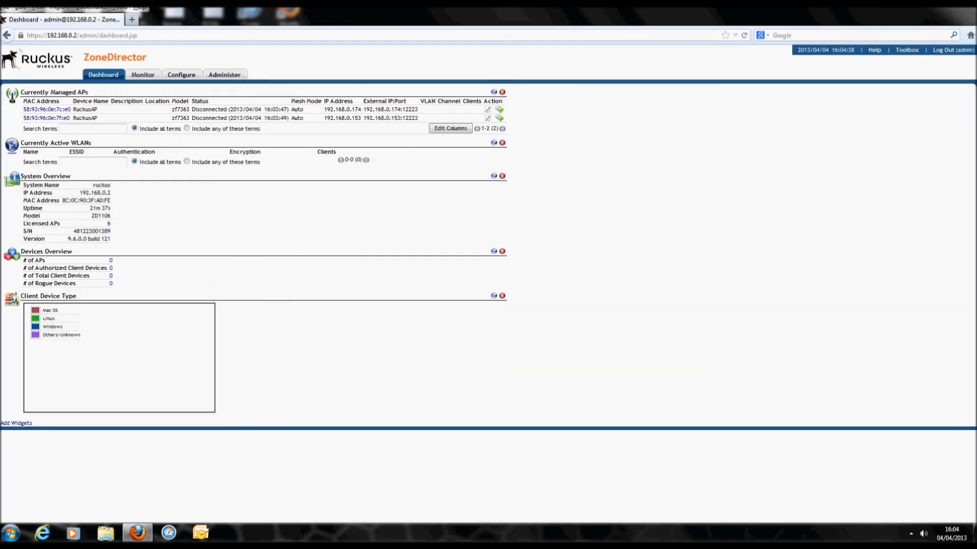
key(F5)
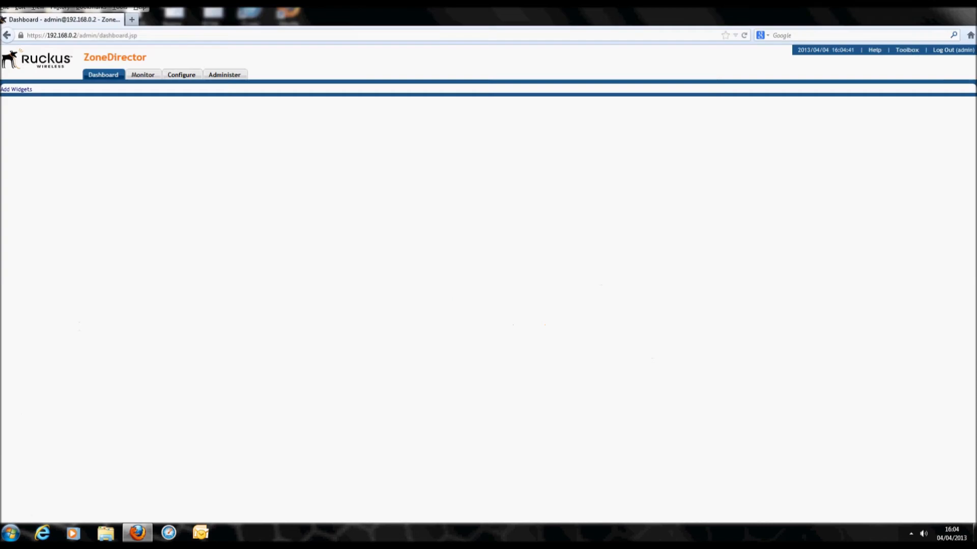
Reload the Dashboard three times to check whether both RuckusAP access points have connected.
key(F5)
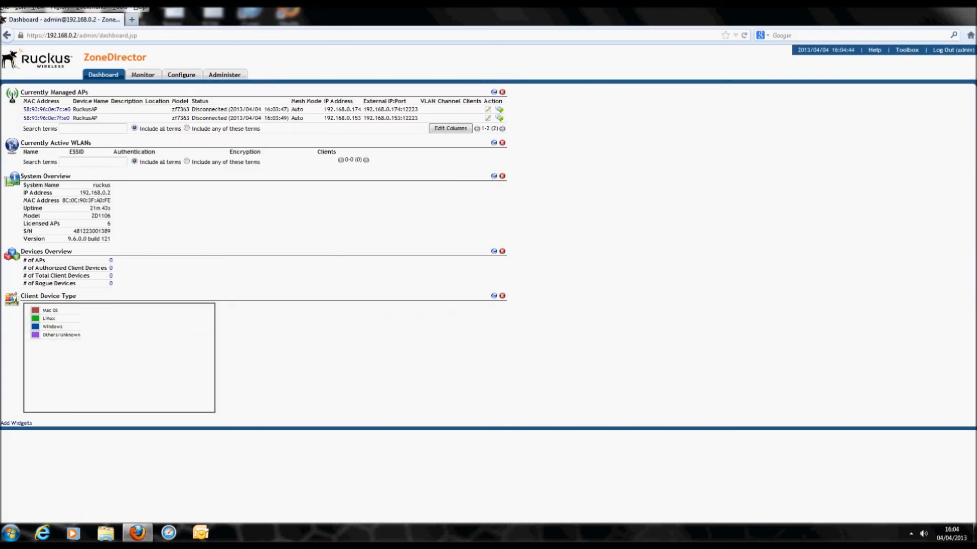
key(F5)
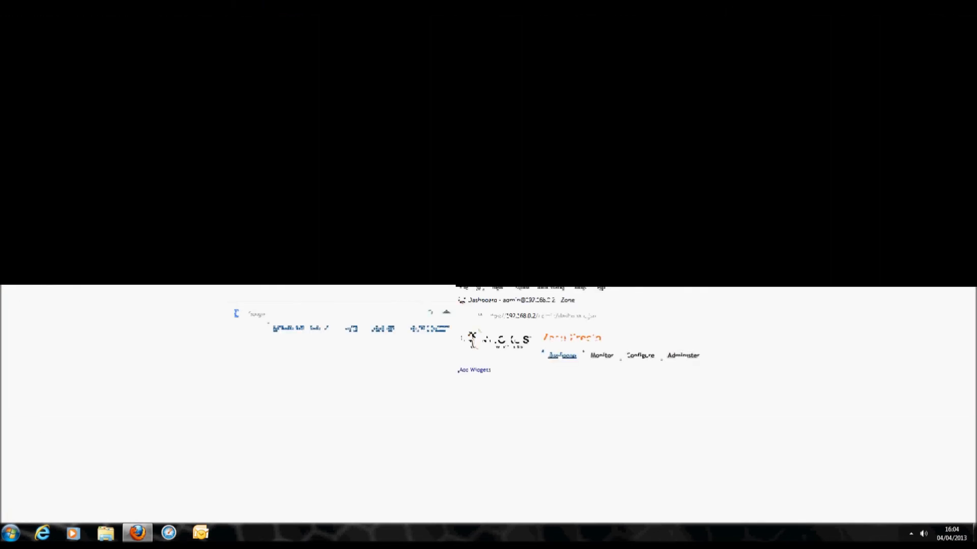
key(F5)
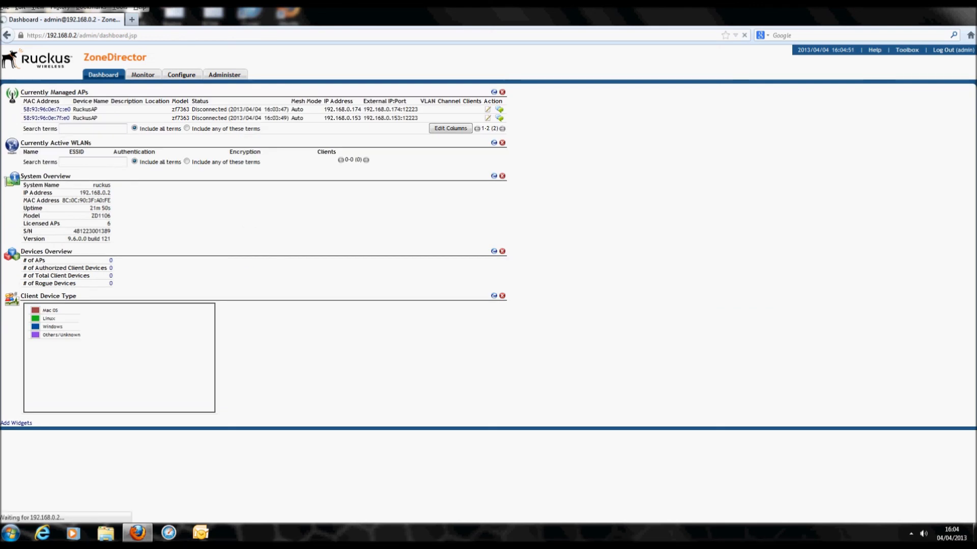